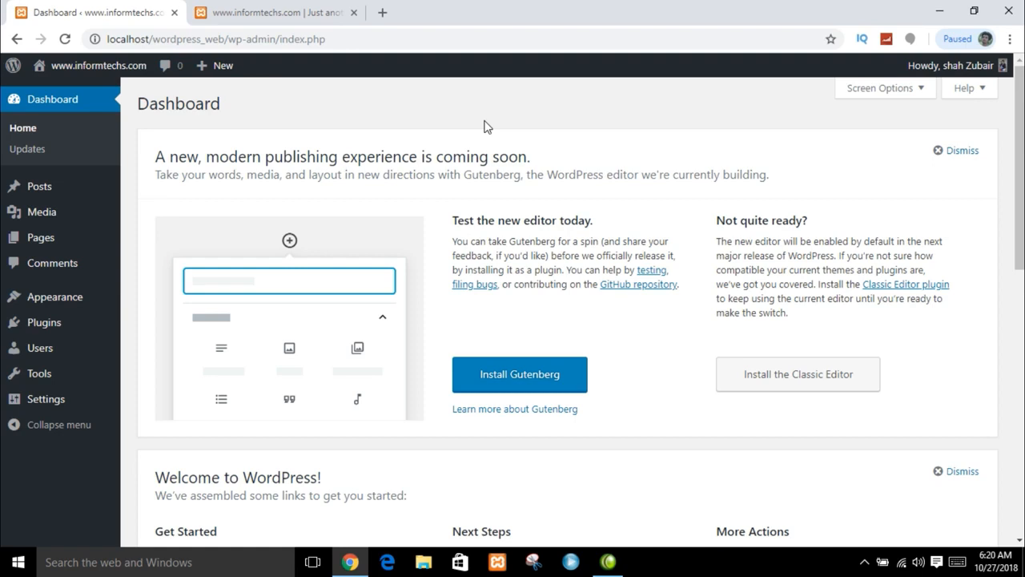
- Add a new page and title it "About Us"
{"action": "mouse_move", "coordinate": [64, 251]}
{"action": "left_click", "coordinate": [133, 244]}
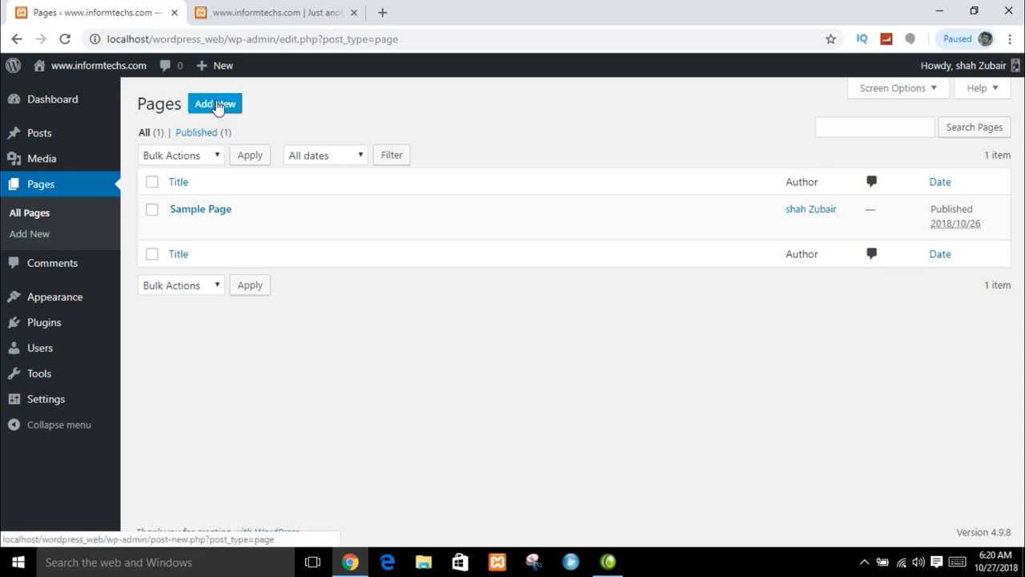
{"action": "left_click", "coordinate": [215, 104]}
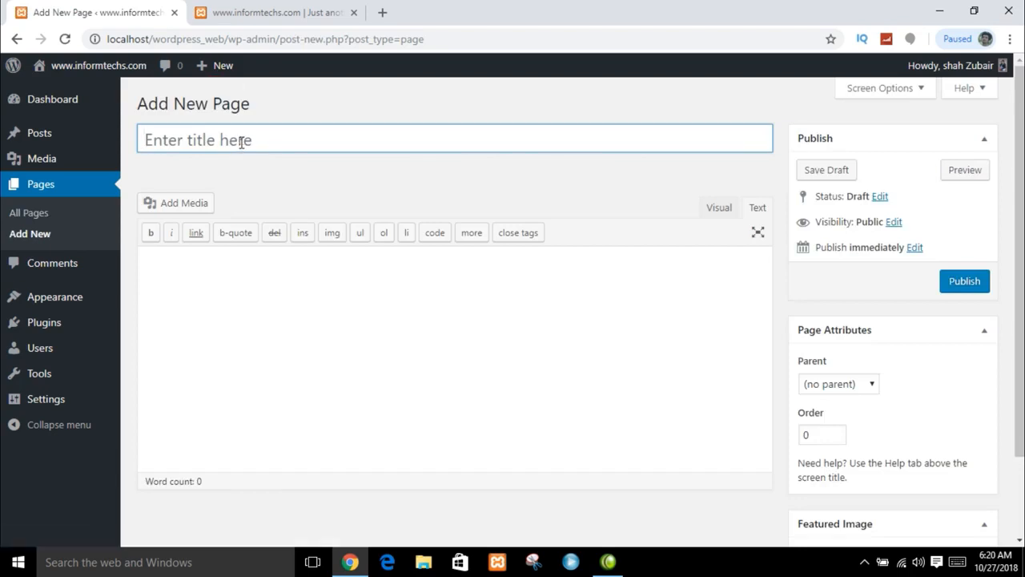
{"action": "left_click", "coordinate": [341, 141]}
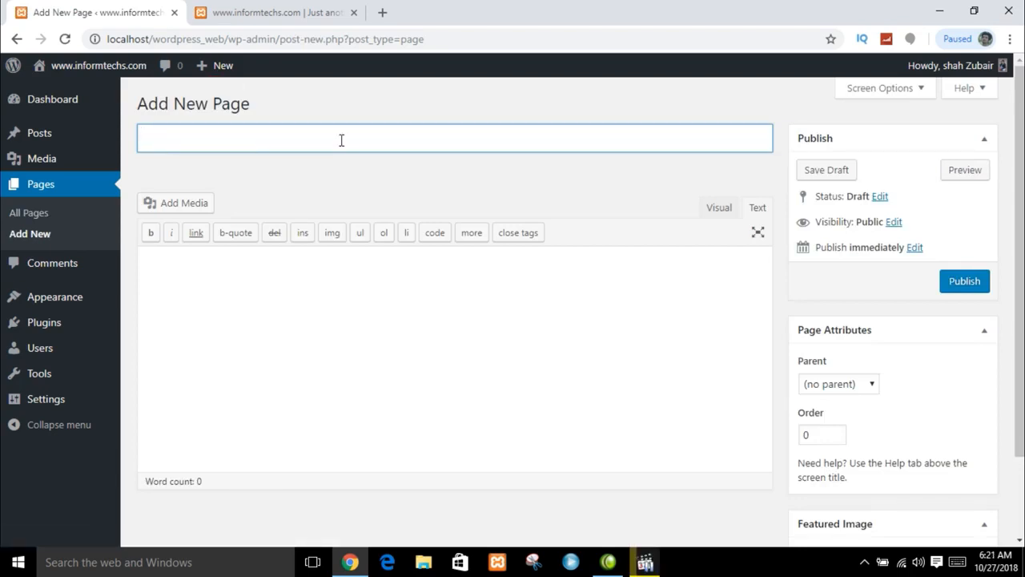
{"action": "type", "text": "Avout"}
{"action": "key", "text": "BackSpace"}
{"action": "key", "text": "BackSpace"}
{"action": "type", "text": "oputSu"}
{"action": "key", "text": "BackSpace"}
{"action": "key", "text": "BackSpace"}
- Enter "This is about us page" as the page's body, followed by the dashboard paragraph from "The new editor will be enabled" through "Install the"
{"action": "left_click", "coordinate": [256, 288]}
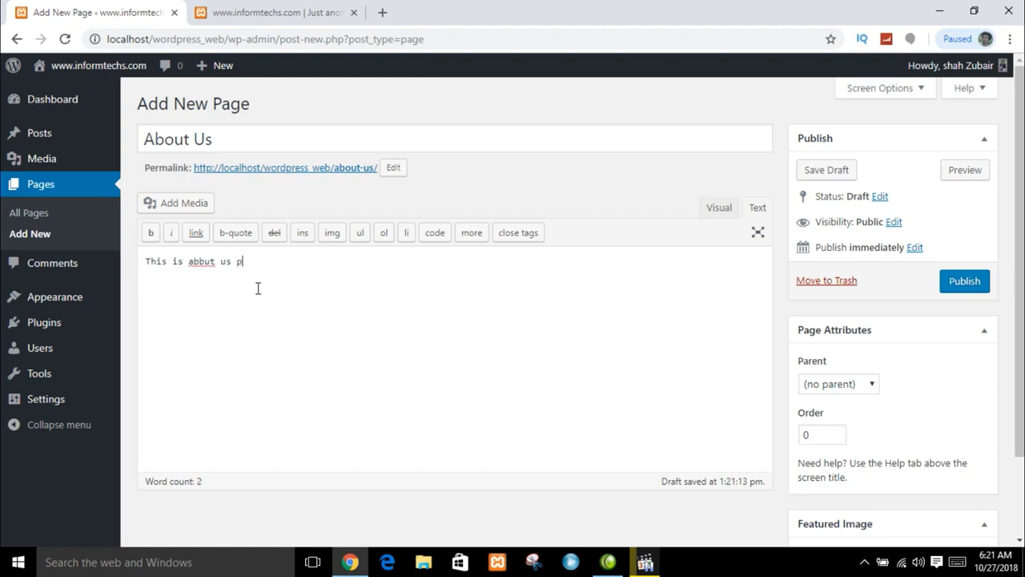
{"action": "left_click", "coordinate": [207, 264]}
{"action": "key", "text": "BackSpace"}
{"action": "type", "text": "o"}
{"action": "left_click", "coordinate": [269, 261]}
{"action": "type", "text": "The new editor will be enabled by default in the next major release of WordPress. If you’re not sure how compatible your current themes and plugins are, we’ve got you covered.     Install the"}
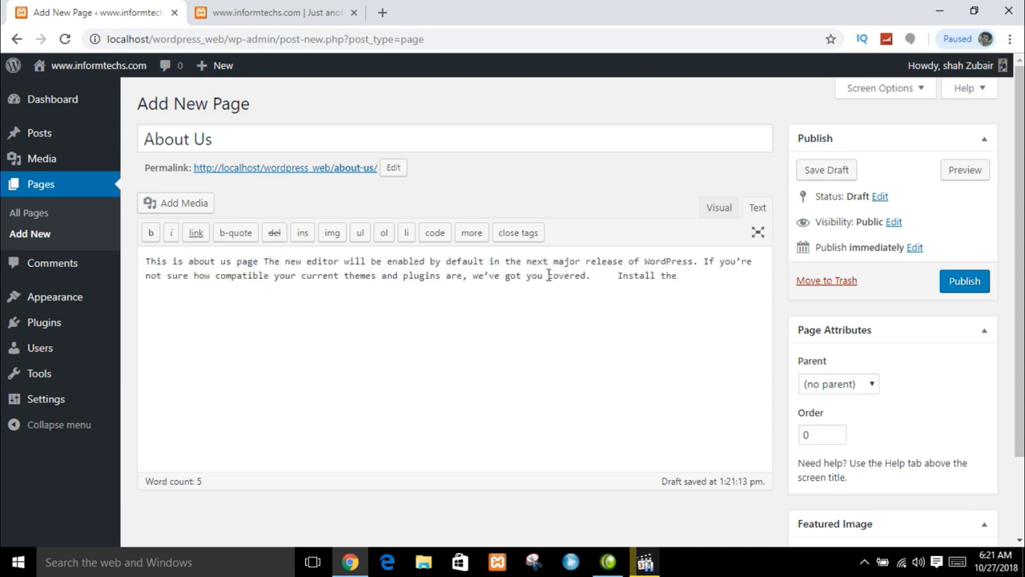
- Duplicate the body paragraph on a new line and remove the period and extra spaces before "Install the"
{"action": "left_click_drag", "start_coordinate": [617, 275], "coordinate": [132, 265]}
{"action": "type", "text": "This is about us page The new editor will be enabled by default in the next major release of WordPress. If you’re not sure how compatible your current themes and plugins are, we’ve got you covered."}
{"action": "key", "text": "Return"}
{"action": "type", "text": "This is about us page The new editor will be enabled by default in the next major release of WordPress. If you’re not sure how compatible your current themes and plugins are, we’ve got you covered."}
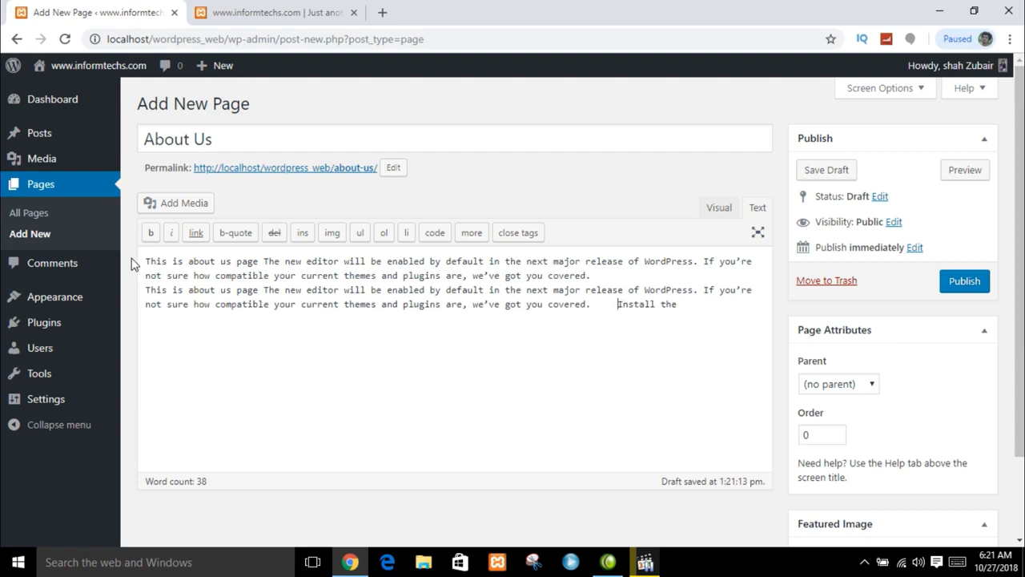
{"action": "key", "text": "BackSpace"}
{"action": "key", "text": "BackSpace"}
{"action": "key", "text": "BackSpace"}
{"action": "key", "text": "BackSpace"}
{"action": "key", "text": "BackSpace"}
{"action": "key", "text": "BackSpace"}
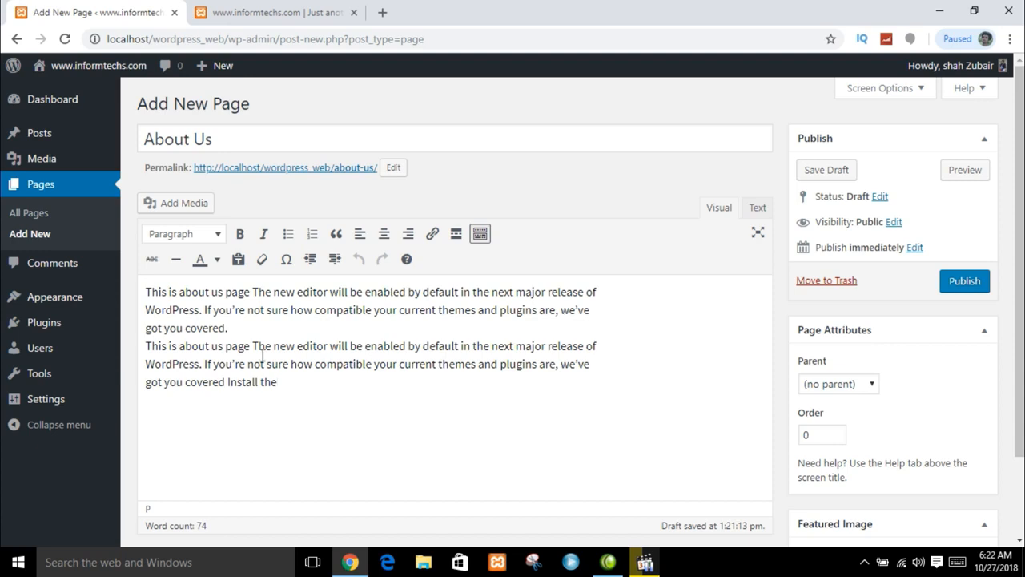
- Color the entire About Us body text red in the visual editor
{"action": "left_click_drag", "start_coordinate": [277, 383], "coordinate": [148, 293]}
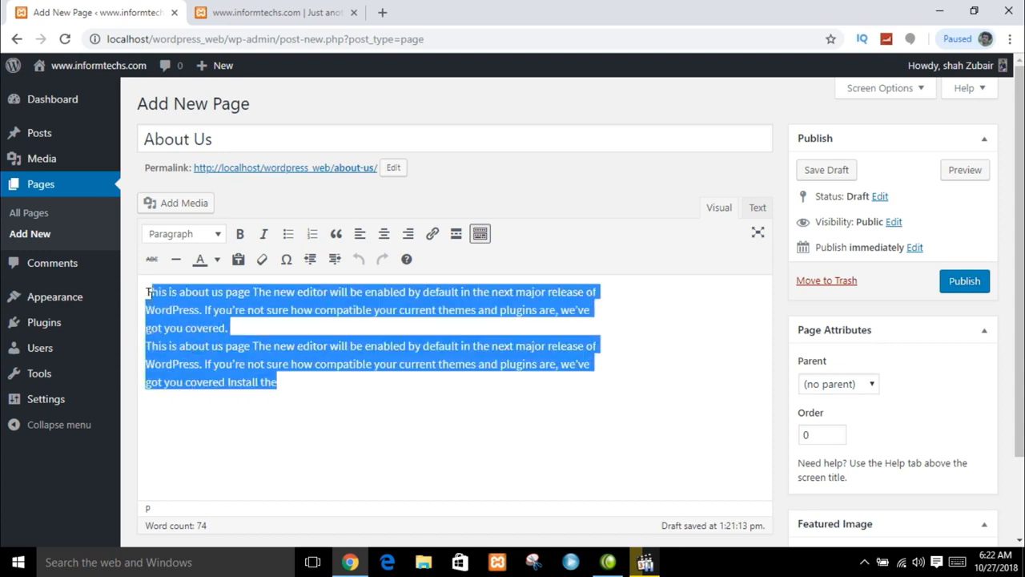
{"action": "left_click", "coordinate": [217, 259]}
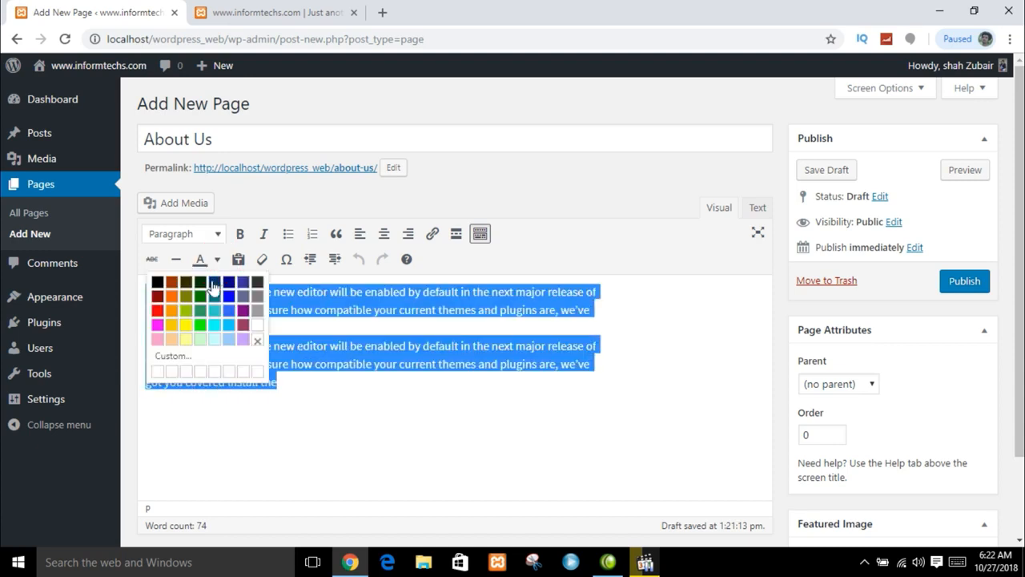
{"action": "left_click", "coordinate": [157, 311]}
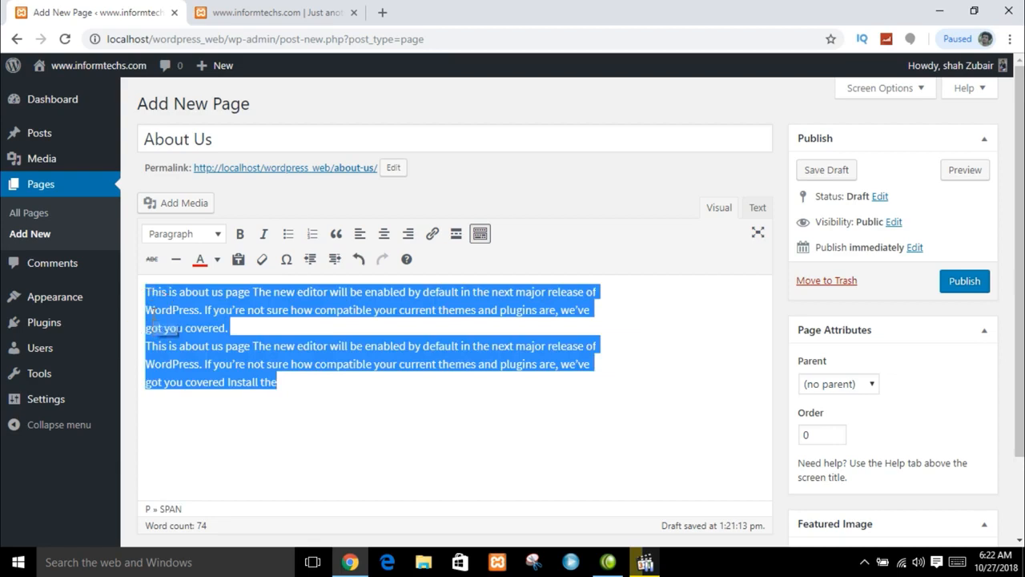
{"action": "left_click", "coordinate": [217, 259]}
{"action": "left_click", "coordinate": [392, 363]}
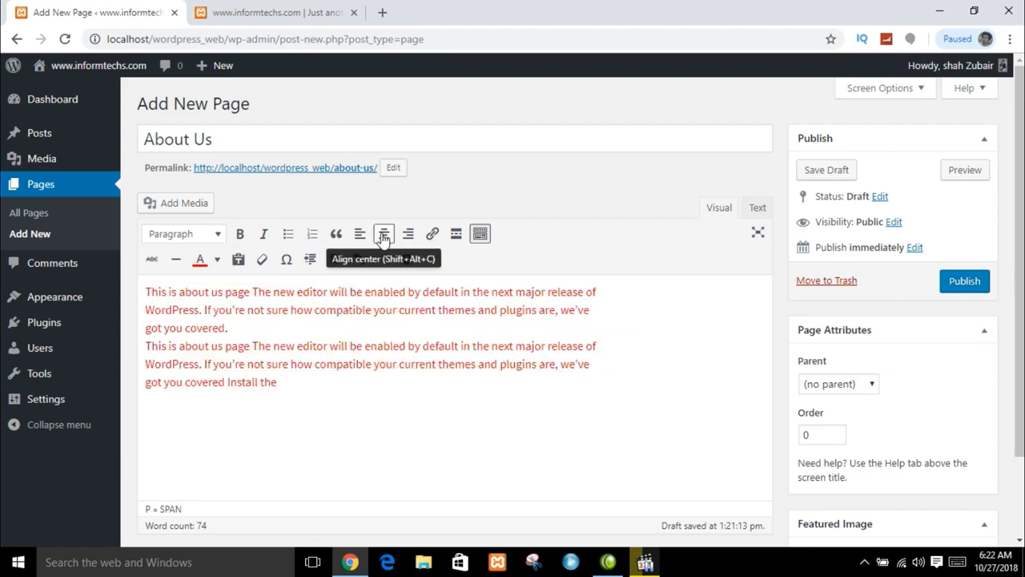
- Try center and right alignment on the body text and settle on left alignment
{"action": "left_click", "coordinate": [384, 234]}
{"action": "left_click", "coordinate": [408, 233]}
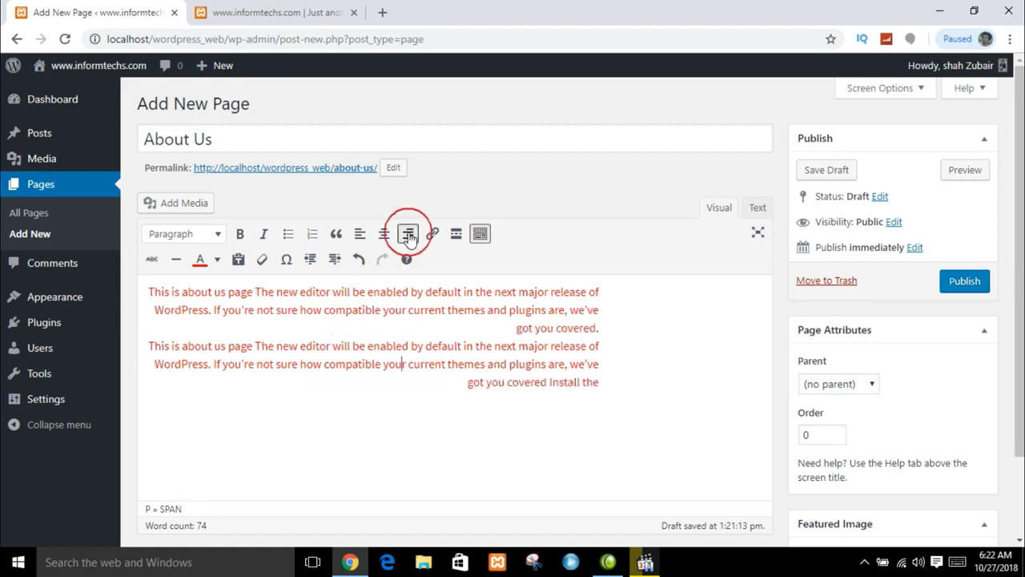
{"action": "left_click", "coordinate": [360, 233]}
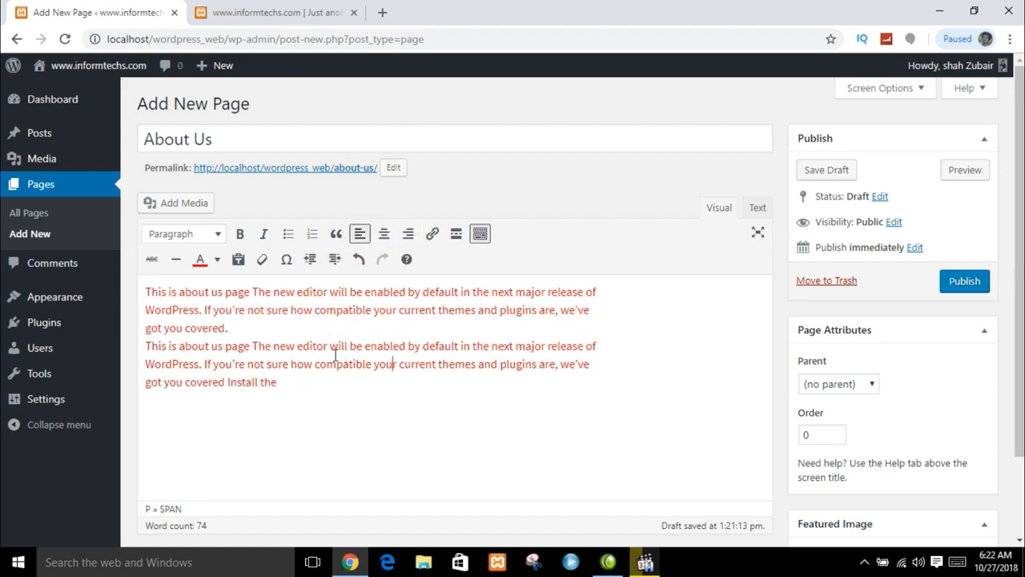
- Try italic and bold formatting on the word "your" in the second paragraph
{"action": "left_click", "coordinate": [264, 237]}
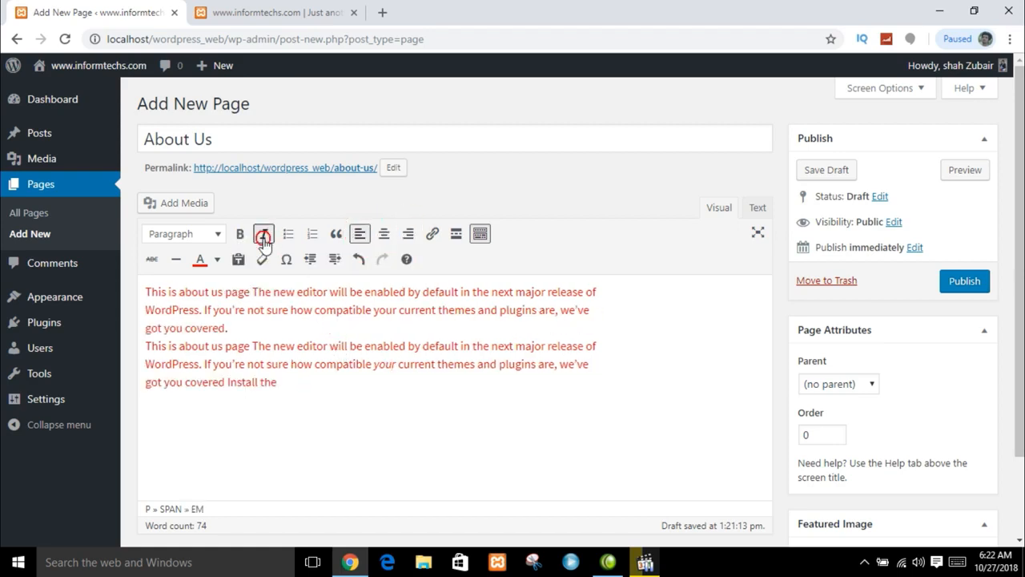
{"action": "left_click", "coordinate": [263, 237]}
{"action": "left_click", "coordinate": [240, 233]}
- Format the entire About Us body text in bold and italic
{"action": "key", "text": "ctrl+a"}
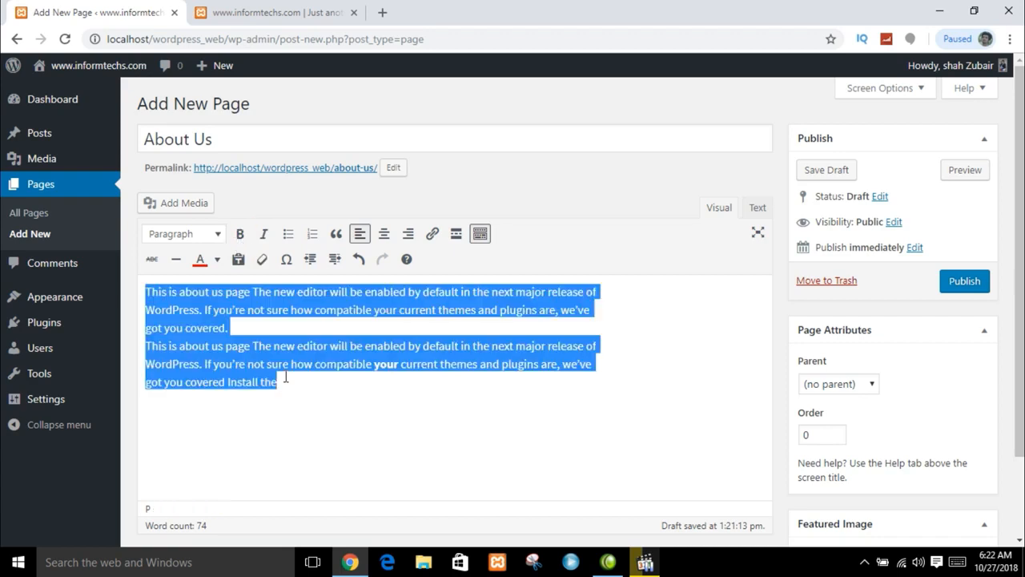
{"action": "left_click", "coordinate": [263, 234]}
{"action": "left_click", "coordinate": [240, 233]}
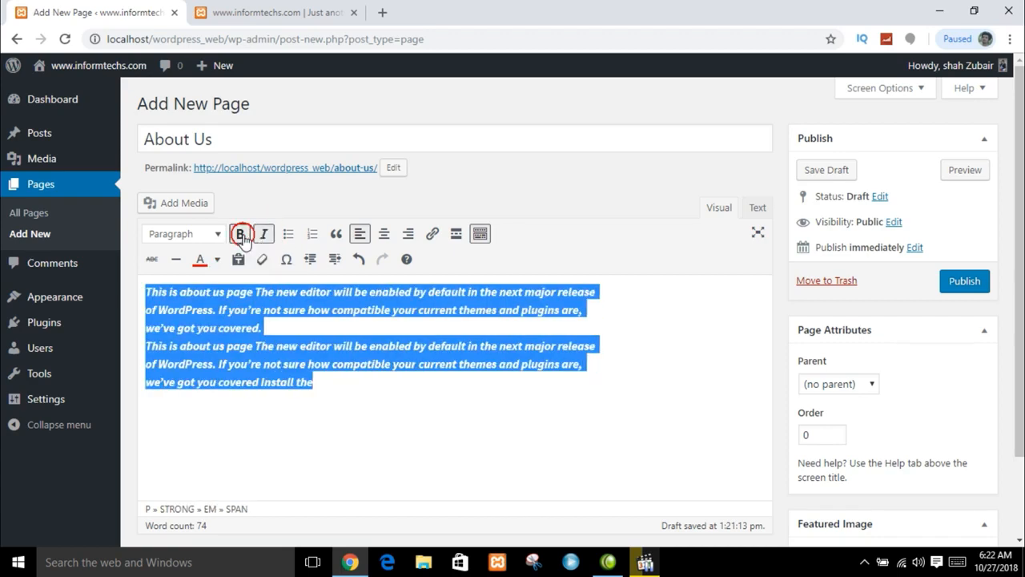
{"action": "left_click", "coordinate": [240, 234]}
{"action": "left_click", "coordinate": [240, 234]}
{"action": "left_click", "coordinate": [358, 260]}
{"action": "left_click", "coordinate": [358, 260]}
{"action": "left_click", "coordinate": [658, 360]}
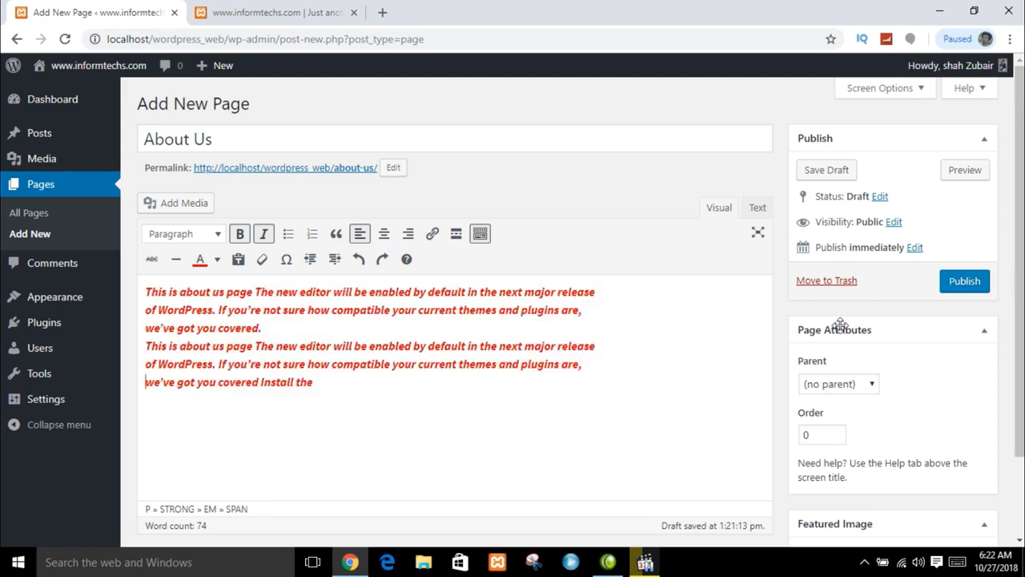
- Publish the About Us page and view it on the site
{"action": "left_click", "coordinate": [966, 282]}
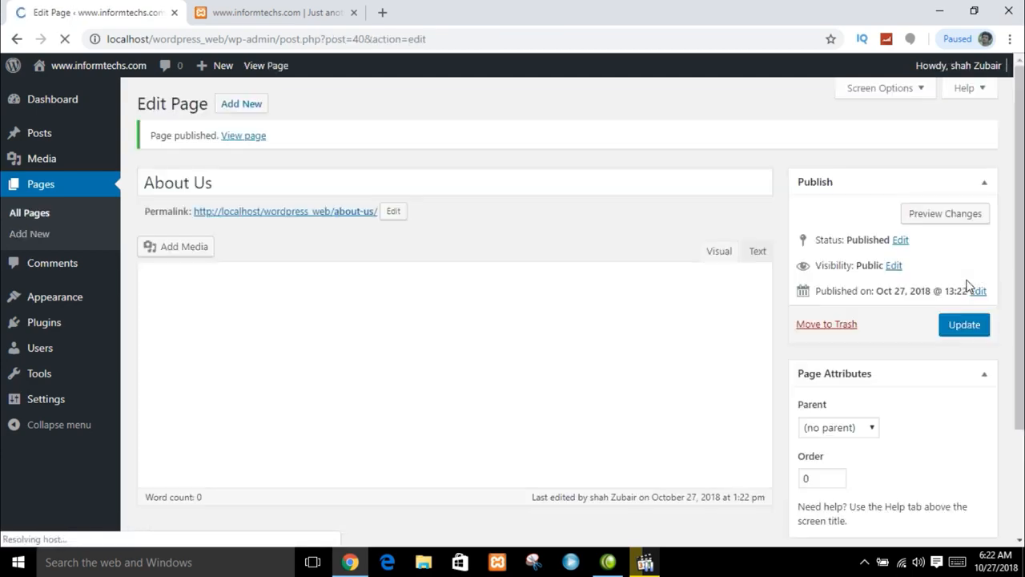
{"action": "left_click", "coordinate": [248, 137]}
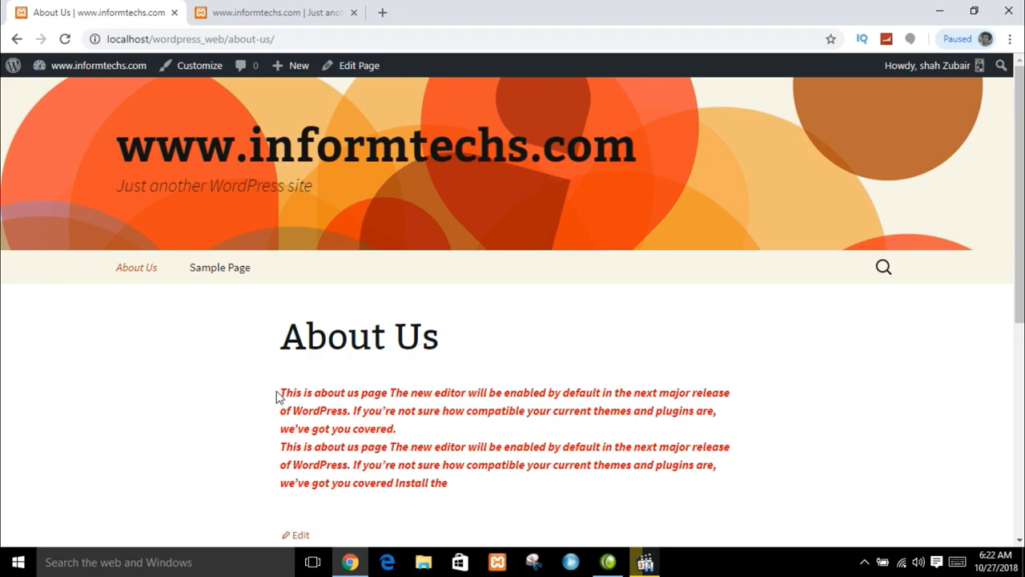
{"action": "left_click", "coordinate": [16, 38]}
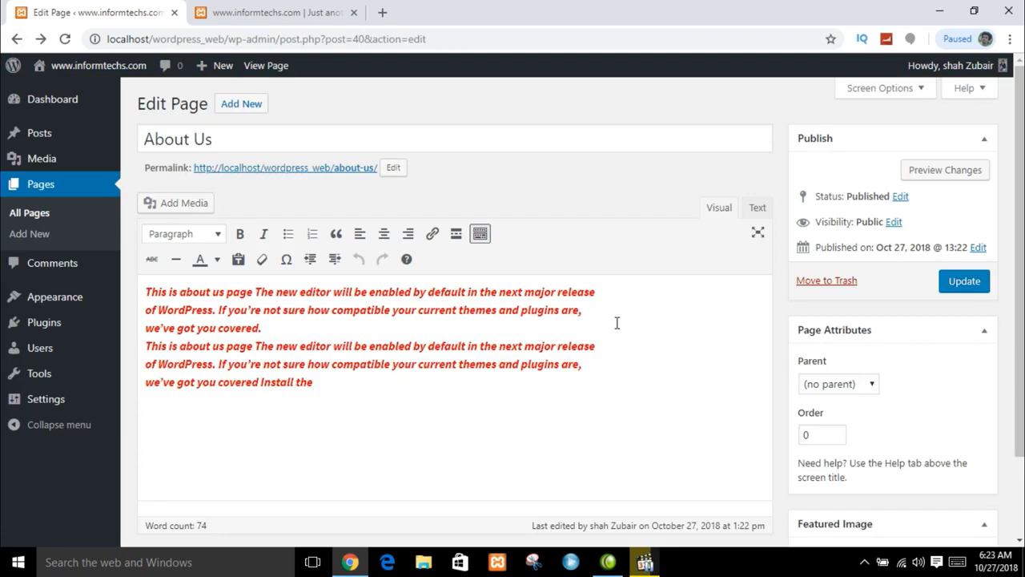
- Set the site's permalink structure to Post name and save the permalink settings
{"action": "left_click", "coordinate": [83, 405]}
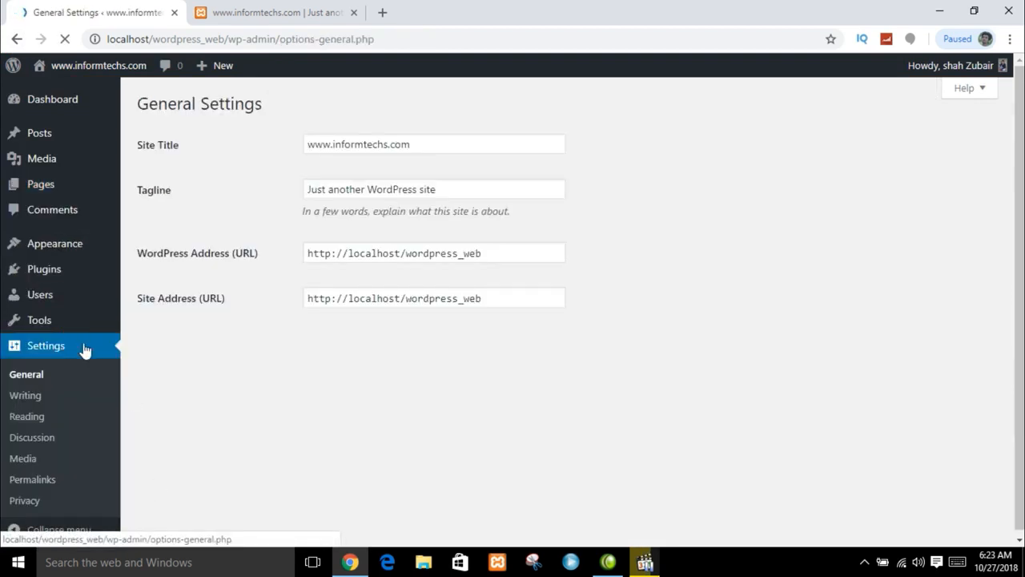
{"action": "left_click", "coordinate": [35, 482]}
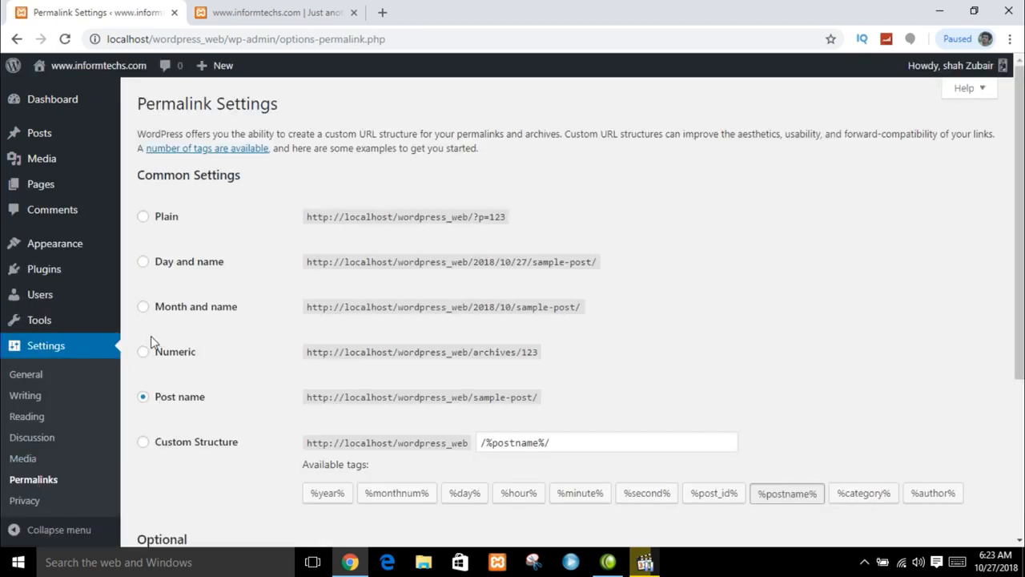
{"action": "left_click", "coordinate": [158, 394]}
{"action": "scroll", "coordinate": [1009, 316], "scroll_direction": "down", "scroll_amount": 3}
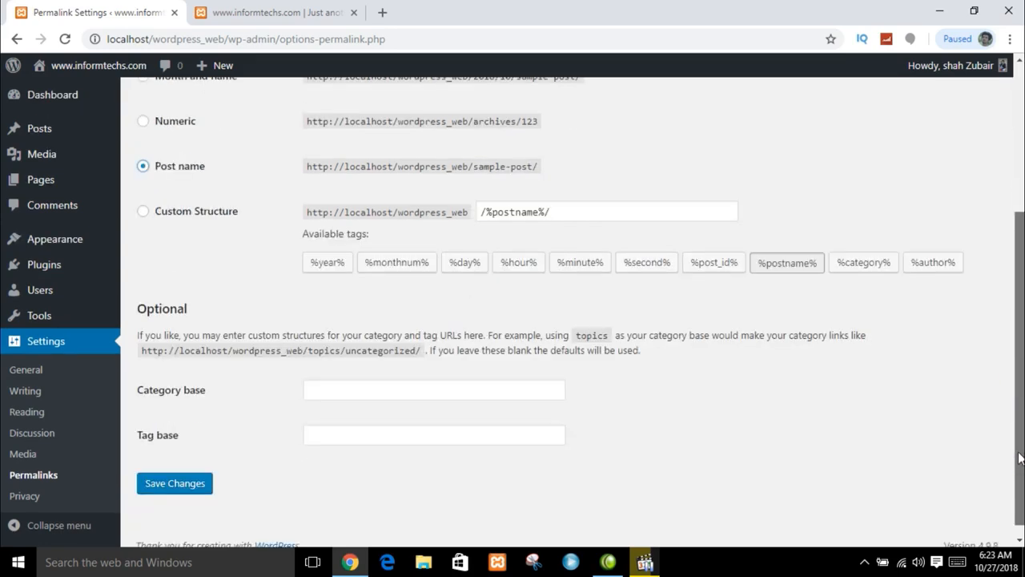
{"action": "left_click", "coordinate": [192, 484]}
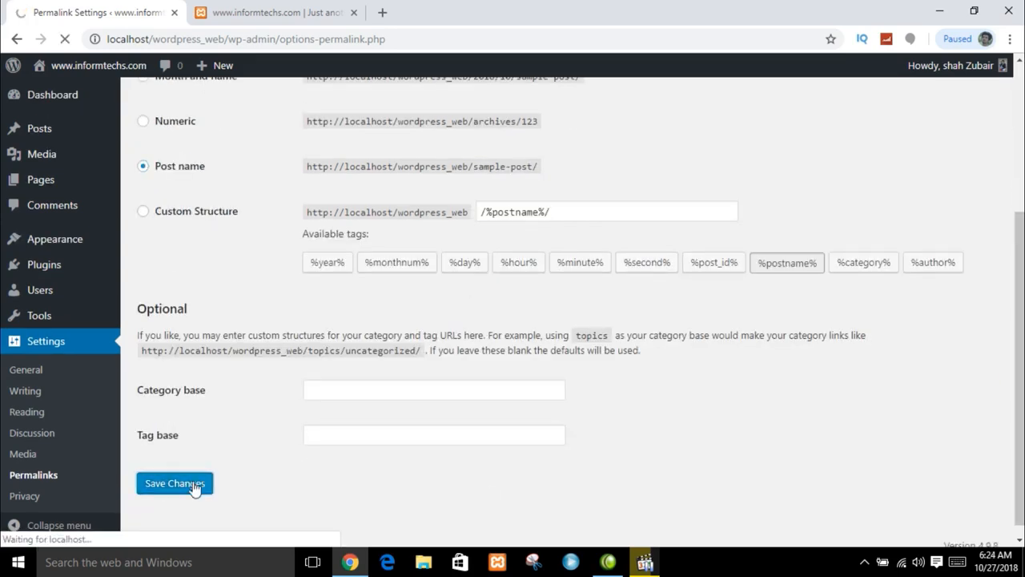
- Reload the site's front end, open the About Us page and check its permalink address
{"action": "left_click", "coordinate": [230, 6]}
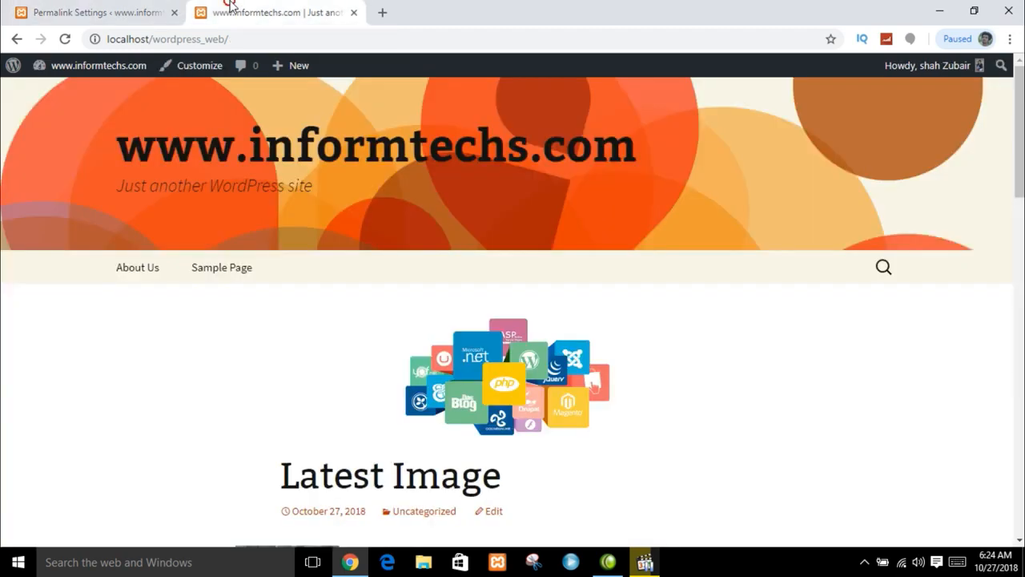
{"action": "left_click", "coordinate": [64, 38]}
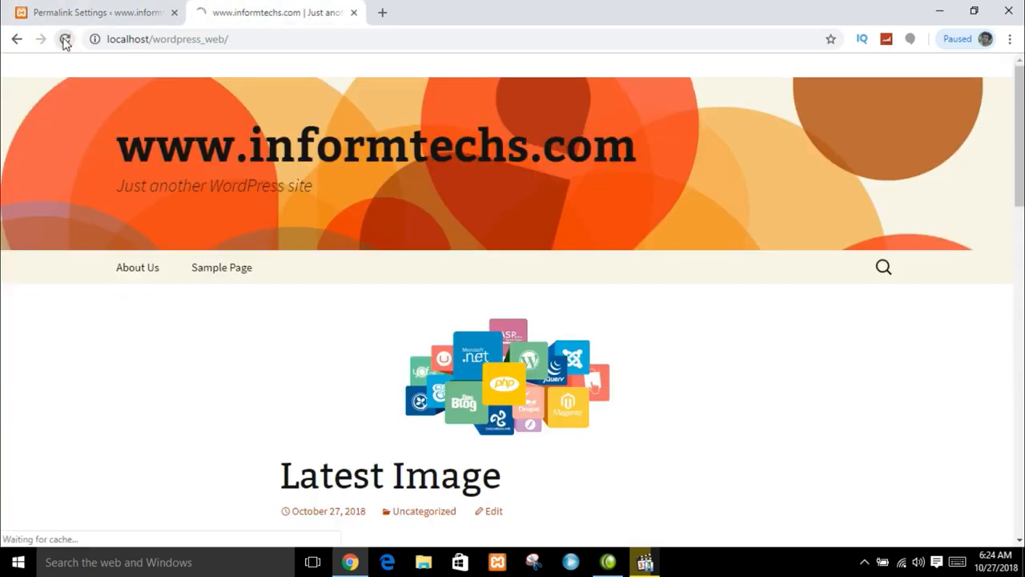
{"action": "left_click", "coordinate": [147, 268]}
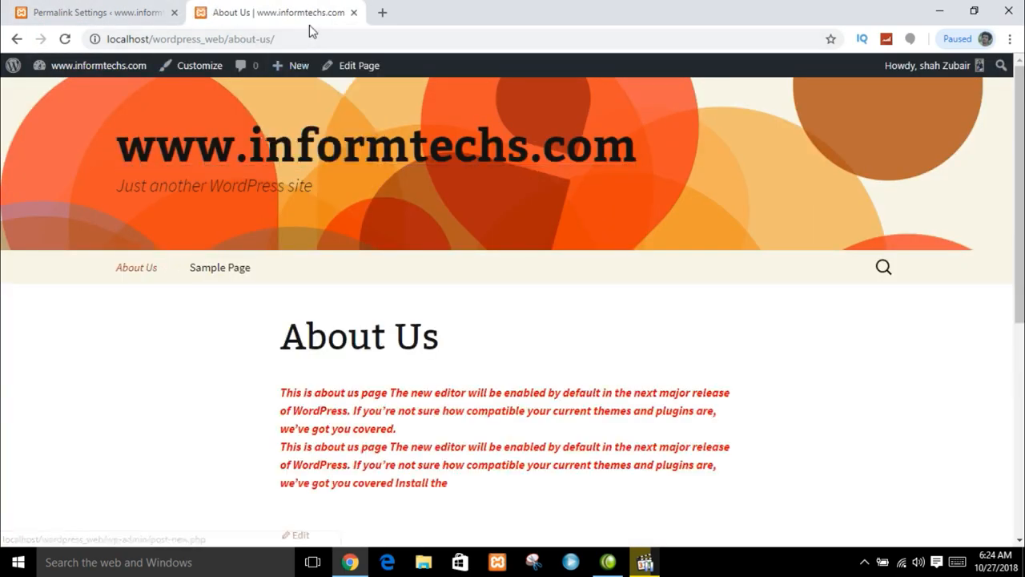
{"action": "left_click", "coordinate": [290, 35]}
{"action": "left_click", "coordinate": [207, 37]}
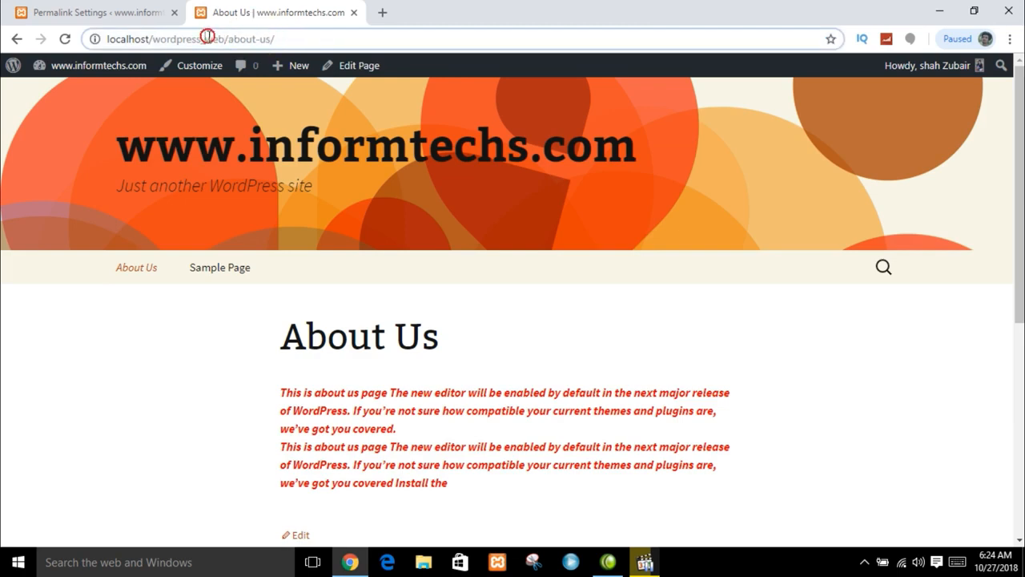
{"action": "left_click_drag", "start_coordinate": [272, 37], "coordinate": [252, 39]}
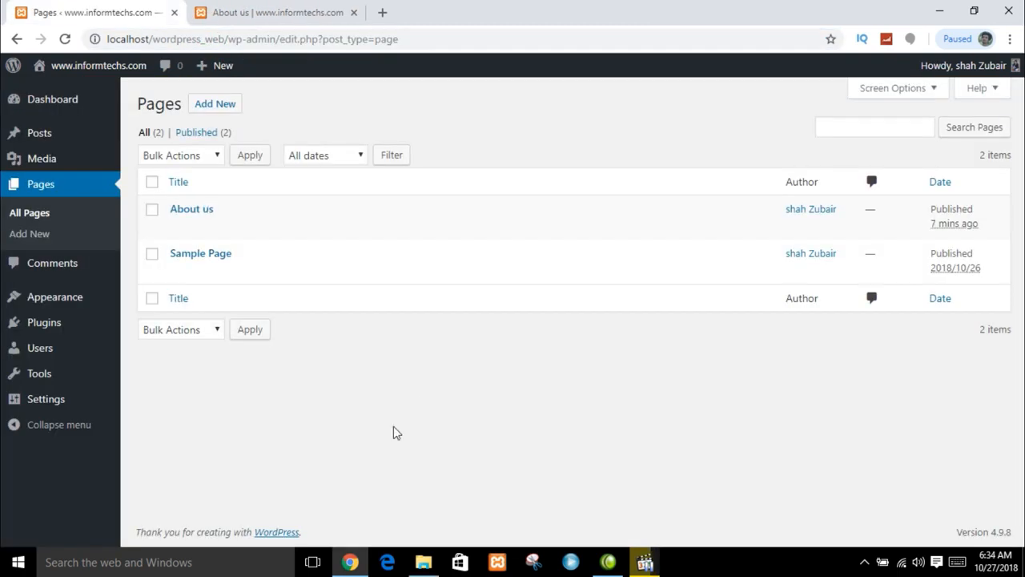
- Add another new page and title it "History"
{"action": "left_click", "coordinate": [216, 103]}
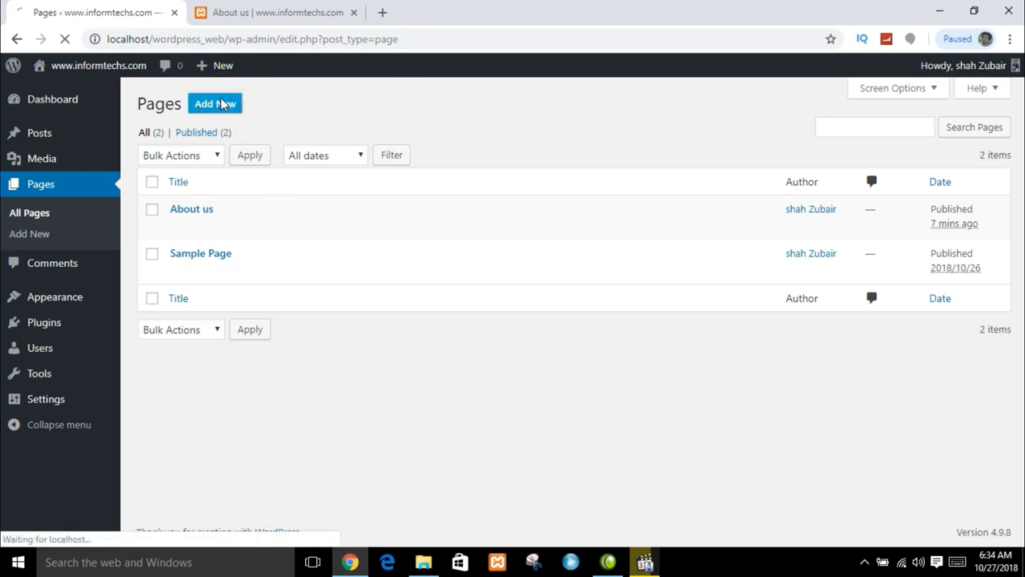
{"action": "type", "text": "H"}
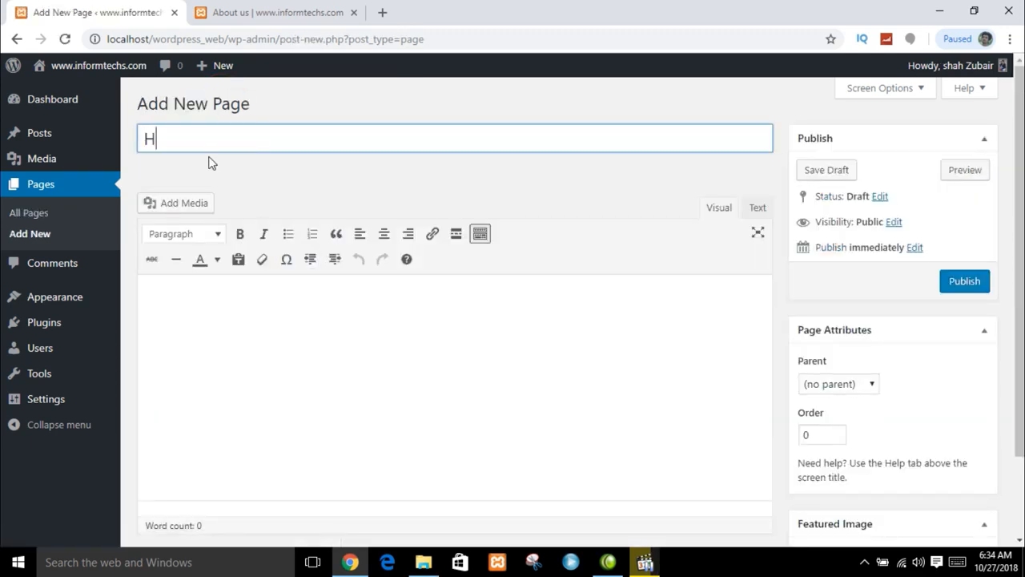
{"action": "type", "text": "istory"}
- Fill the History page's body with three copies of the paragraph that starts "This is about us page The new editor"
{"action": "left_click", "coordinate": [231, 308]}
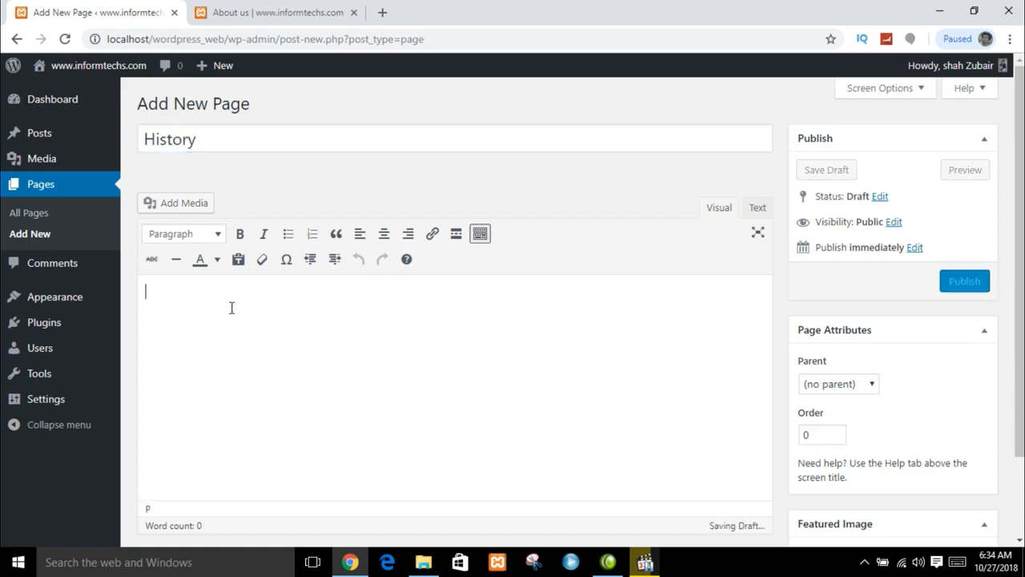
{"action": "type", "text": "This is about us page The new editor will be enabled by default in the next major release of WordPress. If you’re not sure how compatible your current themes and plugins are, we’ve got you covered."}
{"action": "type", "text": "This is about us page The new editor will be enabled by default in the next major release of WordPress. If you’re not sure how compatible your current themes and plugins are, we’ve got you covered."}
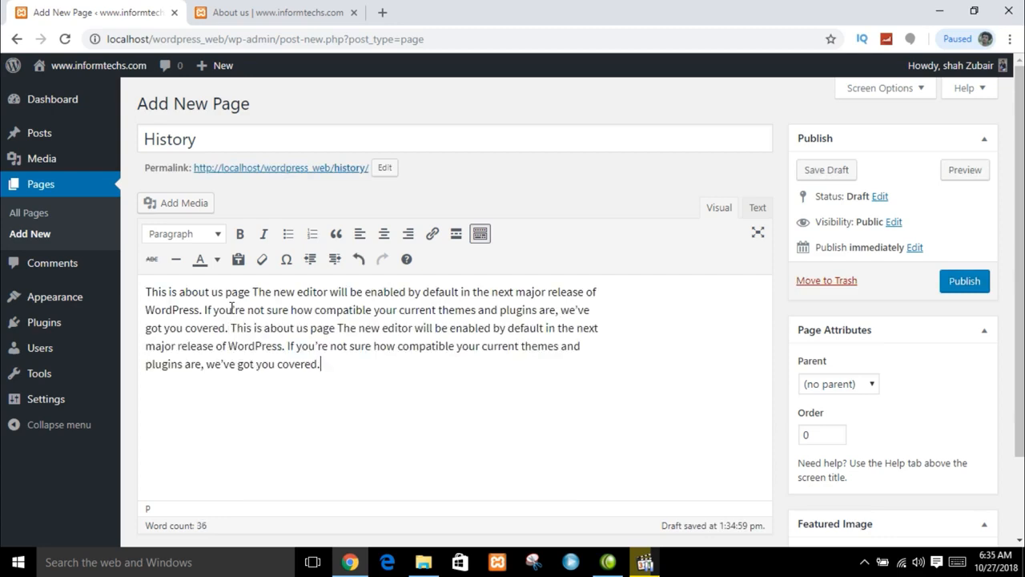
{"action": "type", "text": "This is about us page The new editor will be enabled by default in the next major release of WordPress. If you’re not sure how compatible your current themes and plugins are, we’ve got you covered."}
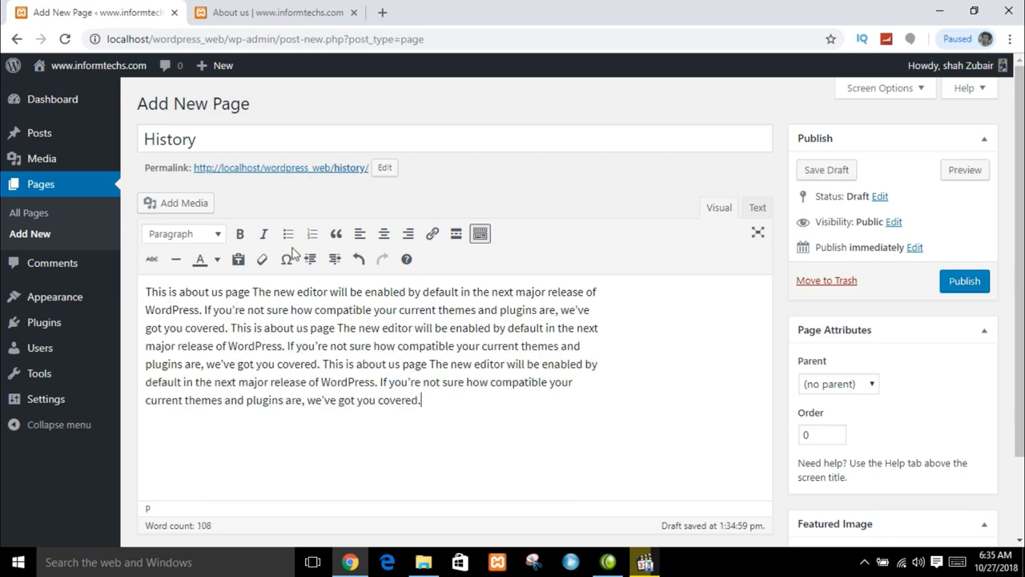
- Apply black text colour to the History page's entire body text and try bold on it, leaving it unbolded
{"action": "left_click", "coordinate": [216, 258]}
{"action": "left_click", "coordinate": [156, 282]}
{"action": "key", "text": "ctrl+a"}
{"action": "left_click", "coordinate": [216, 259]}
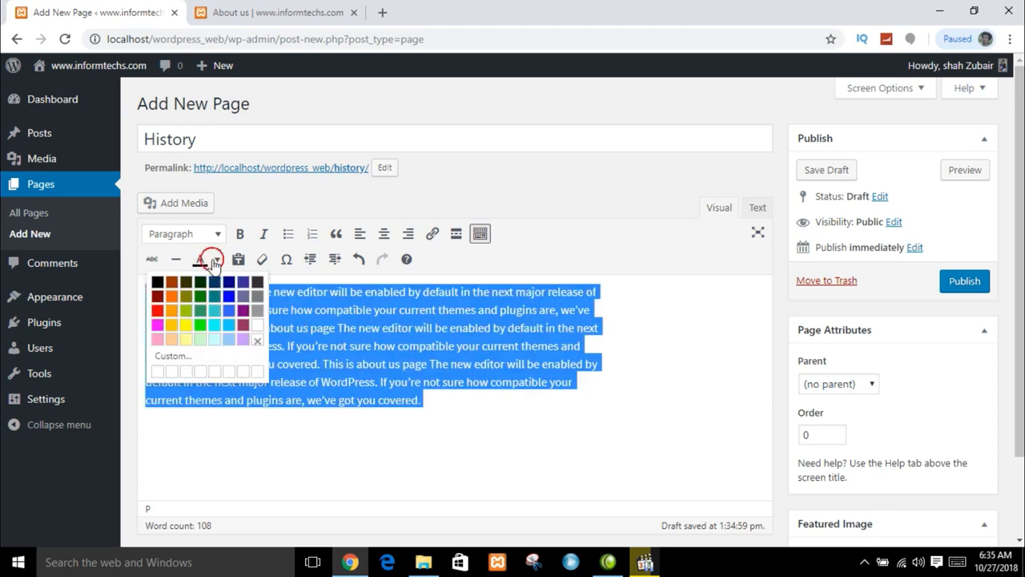
{"action": "left_click", "coordinate": [172, 287]}
{"action": "left_click", "coordinate": [241, 234]}
{"action": "left_click", "coordinate": [240, 234]}
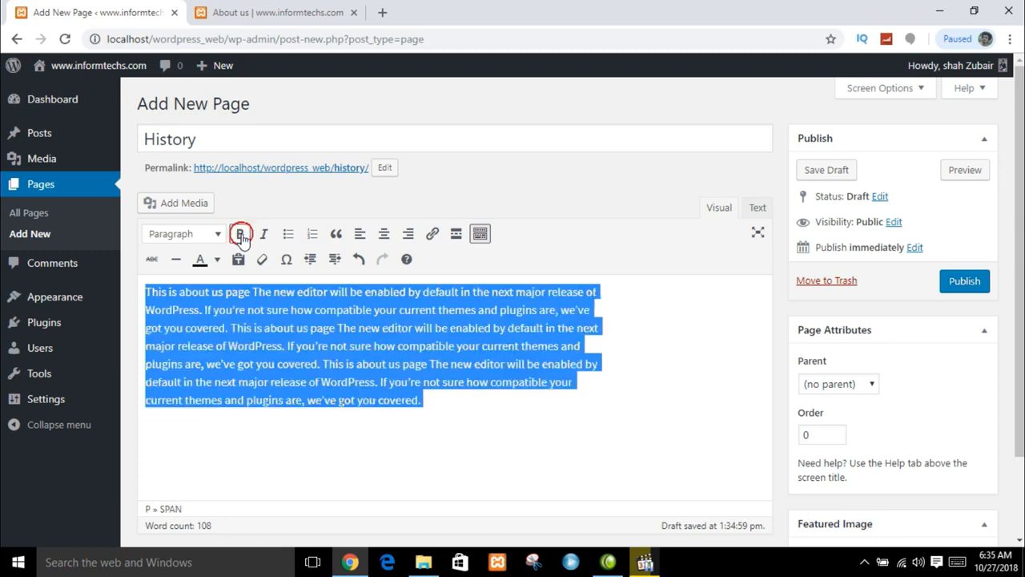
{"action": "left_click", "coordinate": [691, 401]}
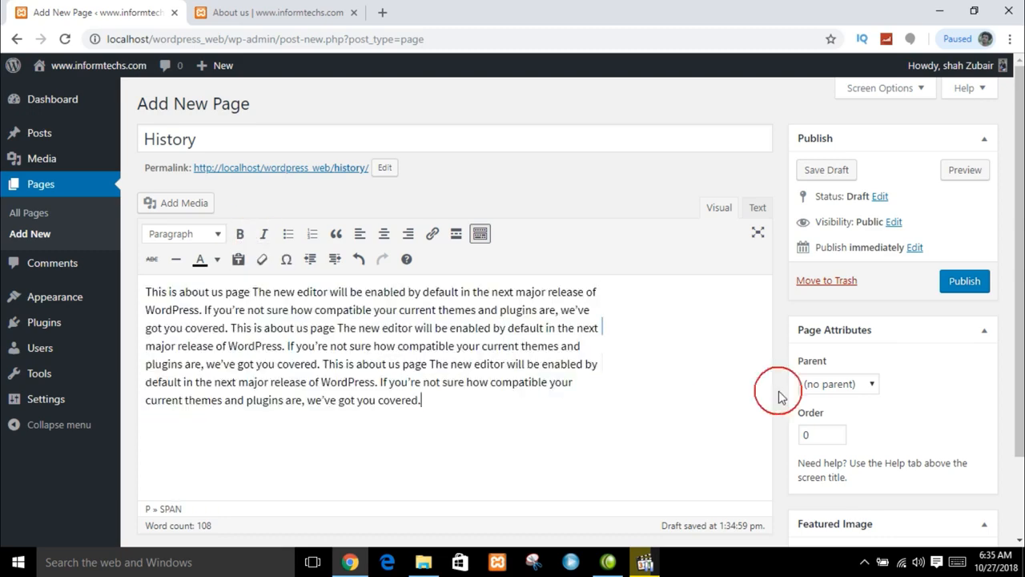
- Set About us as the History page's parent and publish the page
{"action": "left_click", "coordinate": [841, 389]}
{"action": "left_click", "coordinate": [833, 418]}
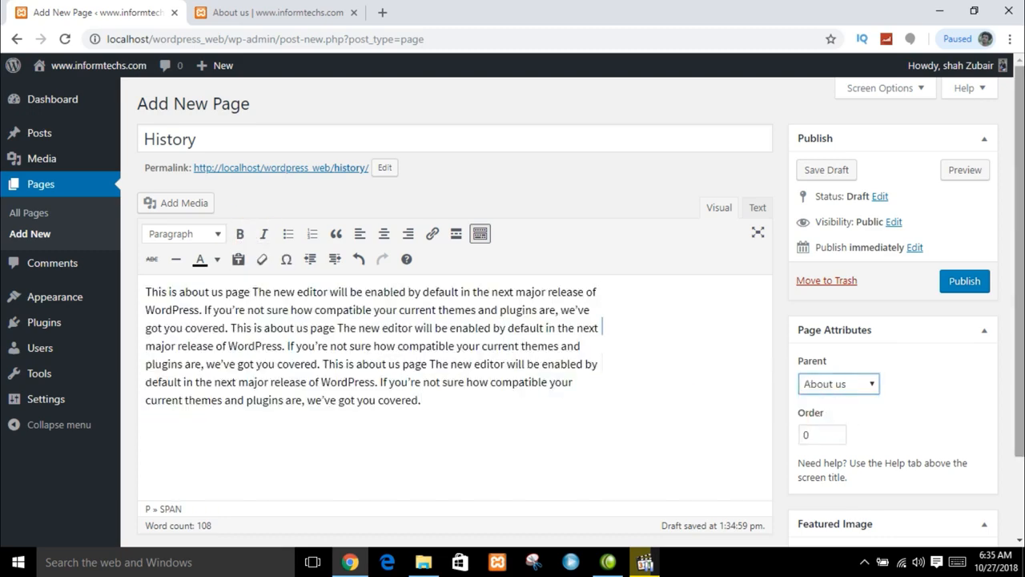
{"action": "scroll", "coordinate": [833, 418], "scroll_direction": "down", "scroll_amount": 1}
{"action": "scroll", "coordinate": [881, 321], "scroll_direction": "up", "scroll_amount": 1}
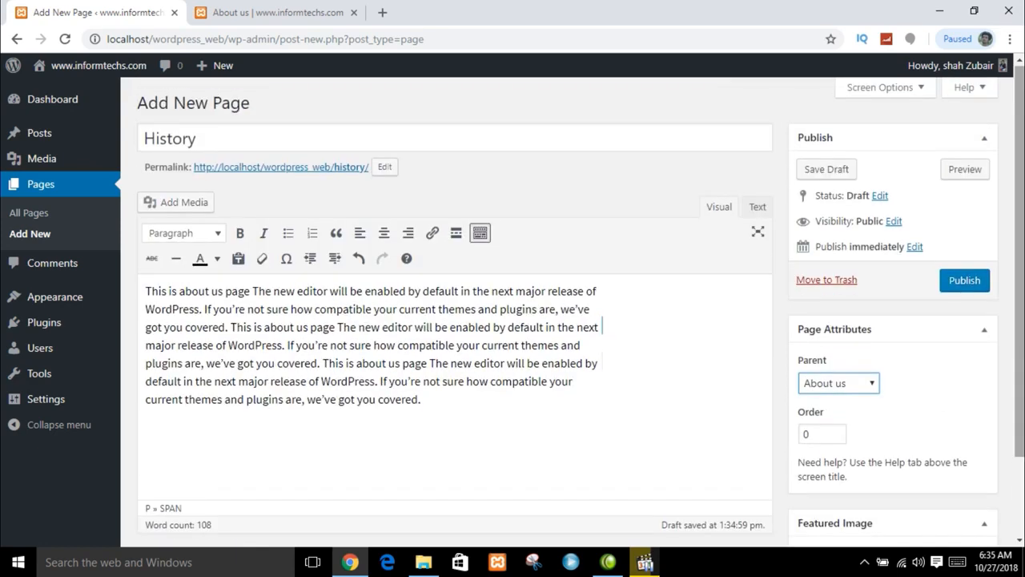
{"action": "left_click", "coordinate": [965, 281]}
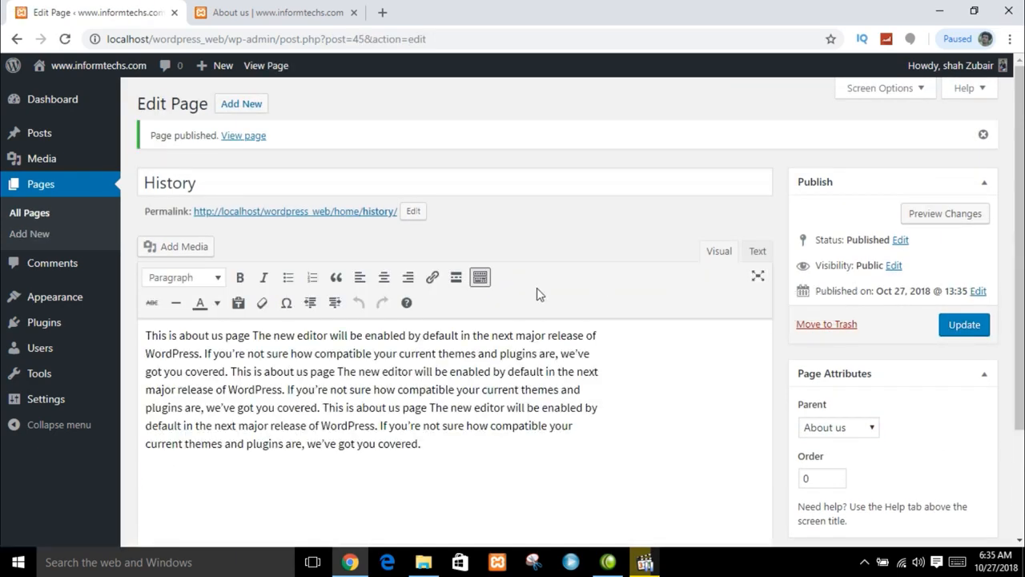
- View the published History page and check its entry under About us in the site navigation
{"action": "left_click", "coordinate": [244, 135]}
{"action": "mouse_move", "coordinate": [149, 280]}
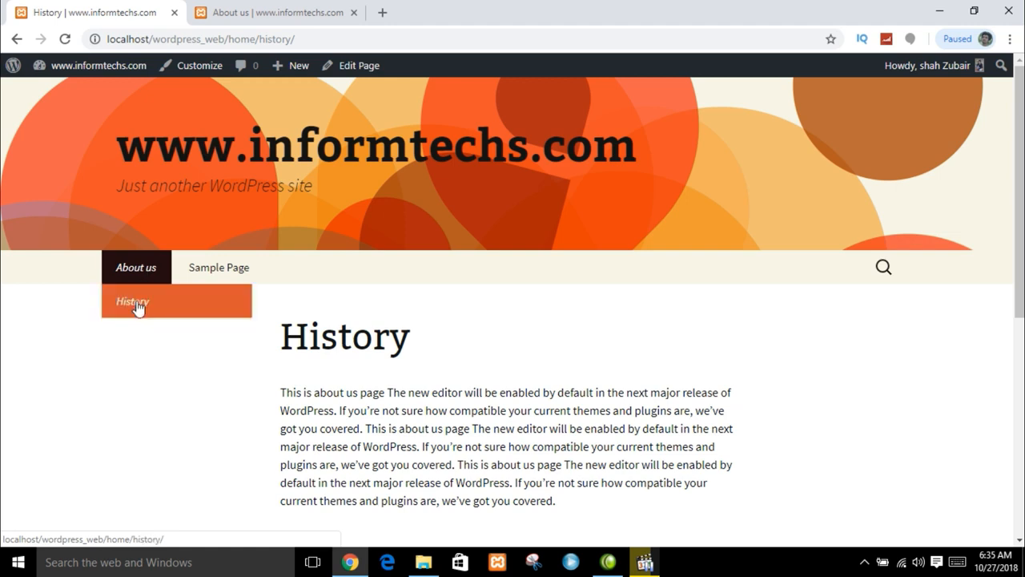
- Return to the site's permalink settings, keep the Post name structure selected and save the changes
{"action": "mouse_move", "coordinate": [69, 67]}
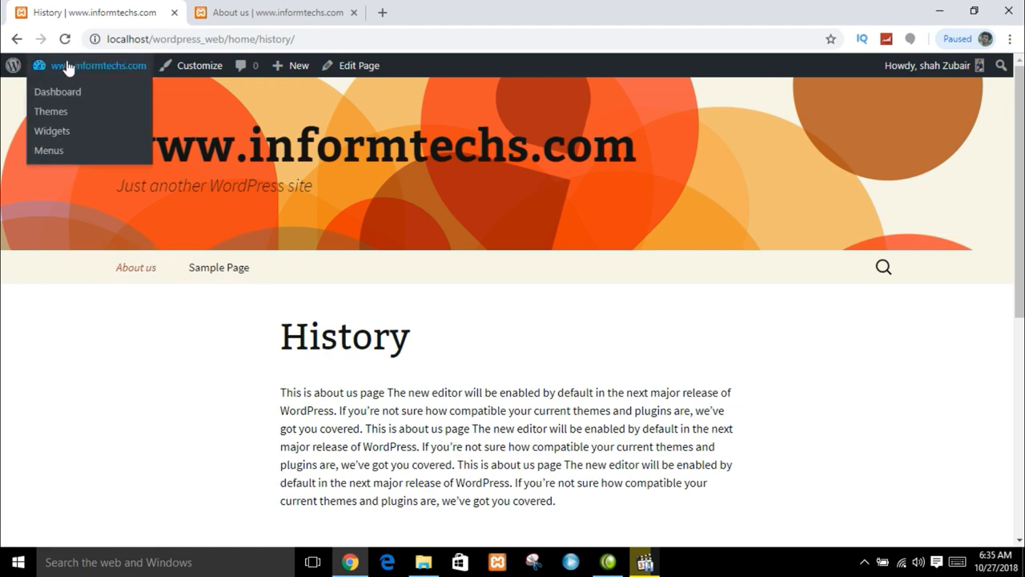
{"action": "left_click", "coordinate": [60, 94]}
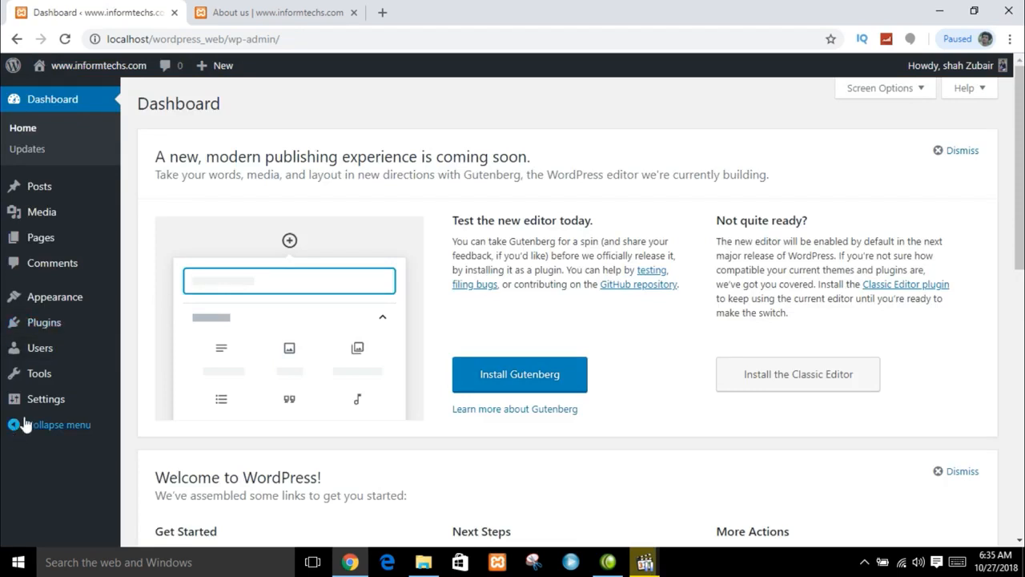
{"action": "mouse_move", "coordinate": [13, 411]}
{"action": "left_click", "coordinate": [157, 487]}
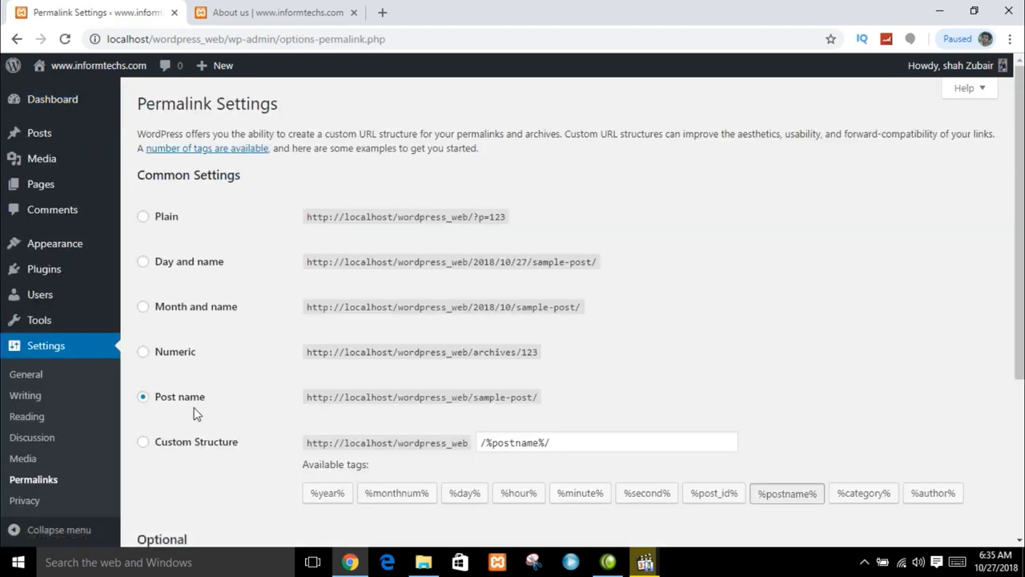
{"action": "left_click", "coordinate": [152, 355]}
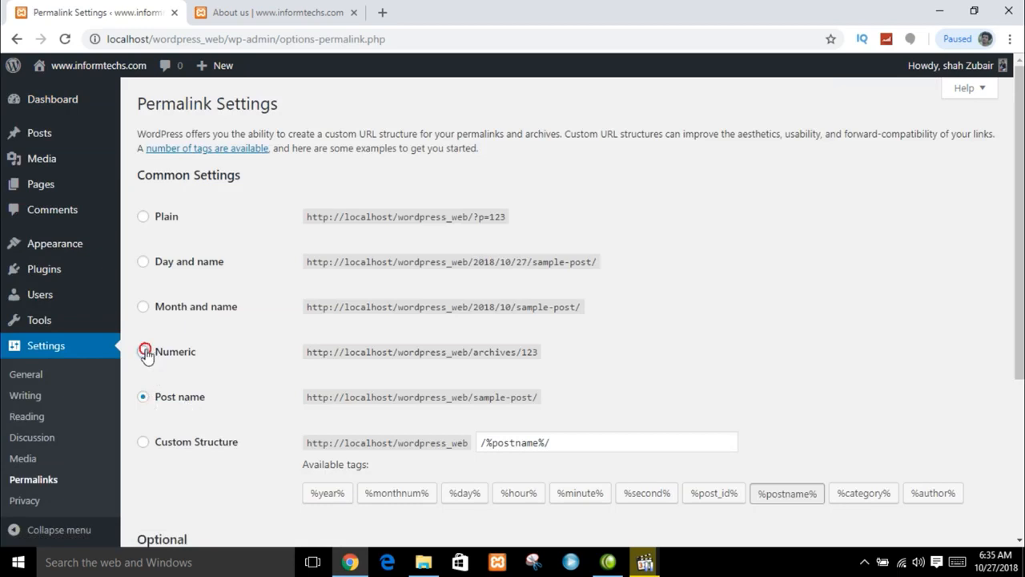
{"action": "left_click", "coordinate": [145, 401]}
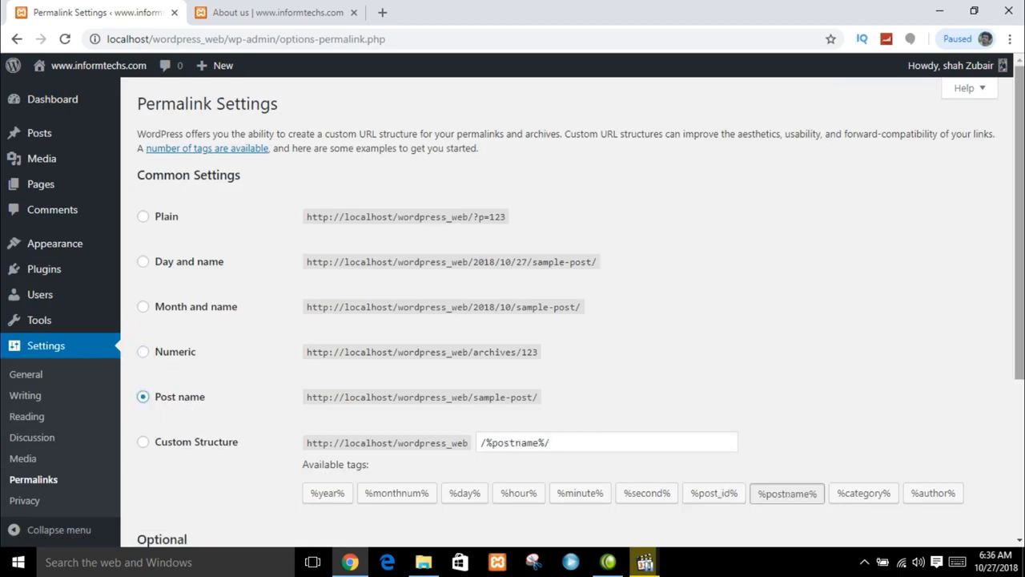
{"action": "scroll", "coordinate": [948, 253], "scroll_direction": "down", "scroll_amount": 3}
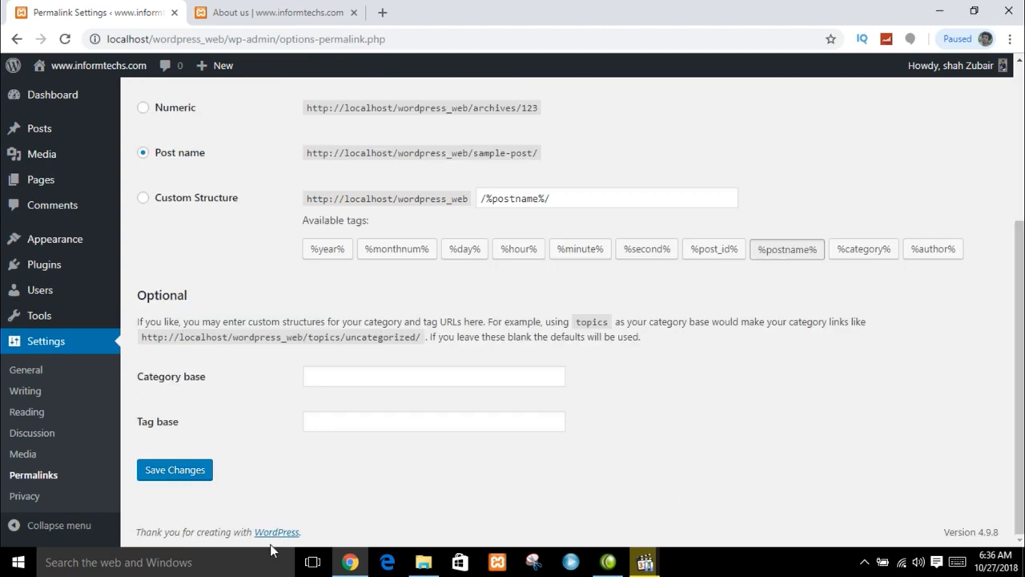
{"action": "left_click", "coordinate": [170, 471]}
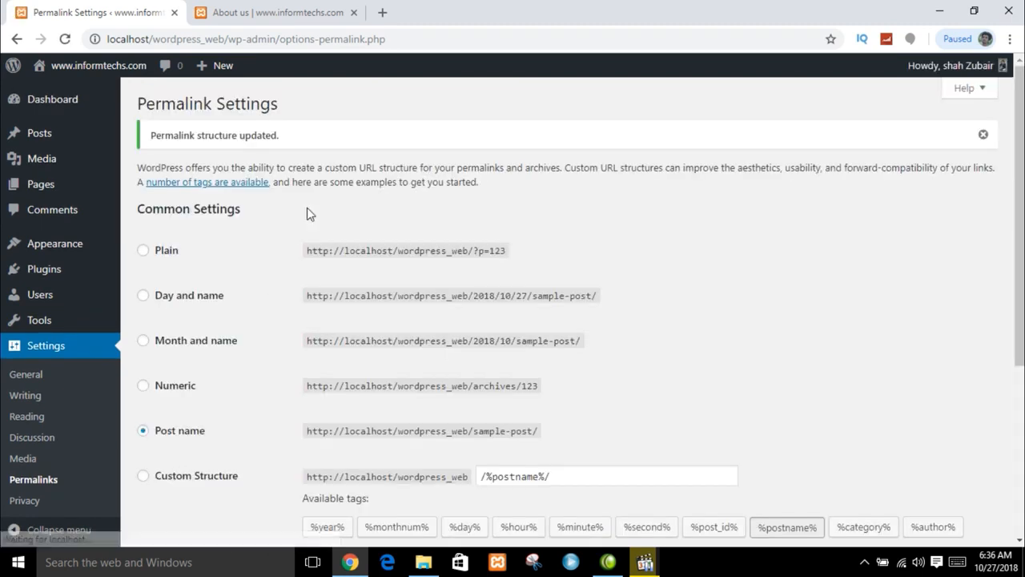
- Reload the front-end About us page and open its History subpage to check the permalink address
{"action": "left_click", "coordinate": [275, 6]}
{"action": "left_click", "coordinate": [67, 39]}
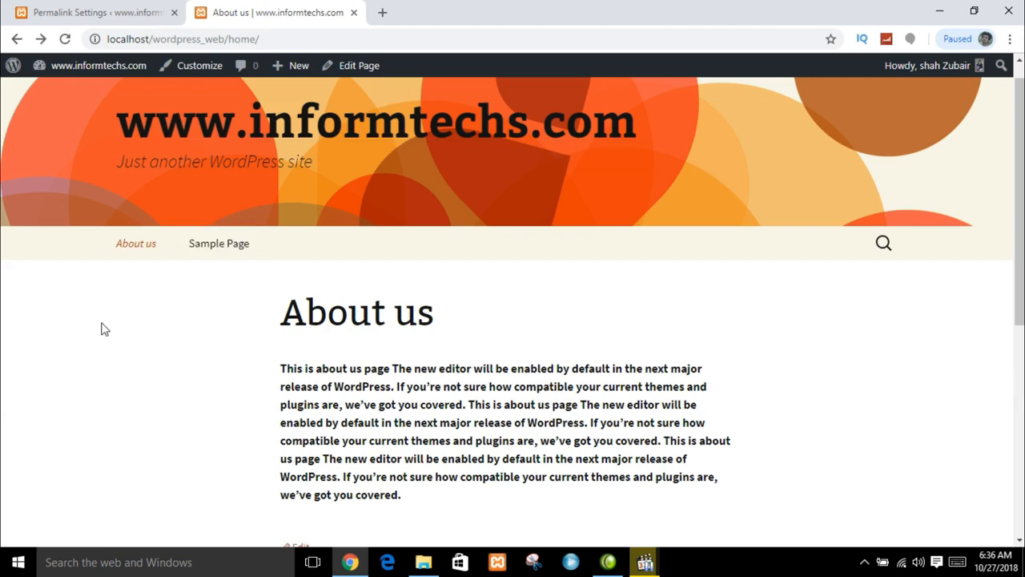
{"action": "mouse_move", "coordinate": [141, 258]}
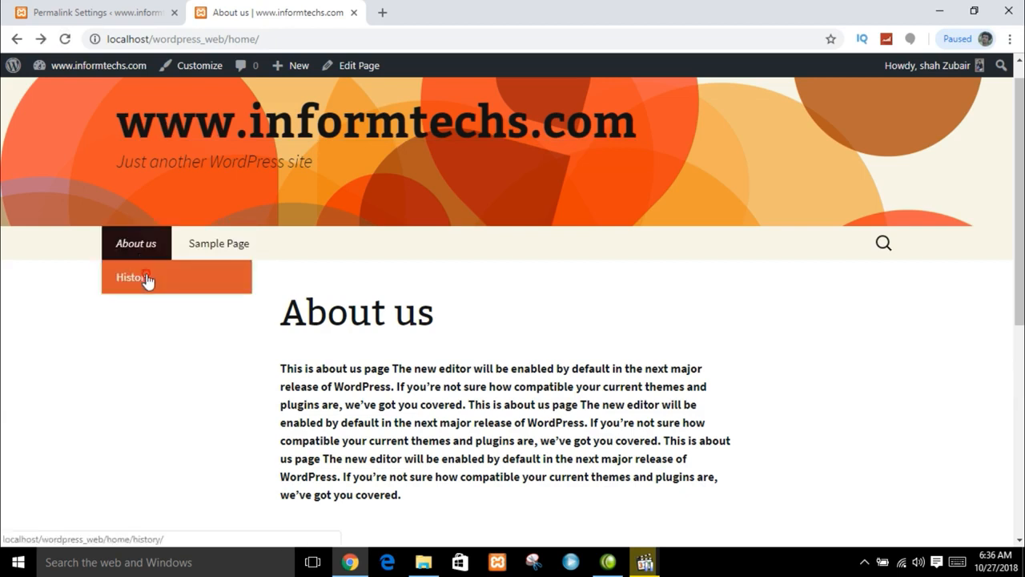
{"action": "left_click", "coordinate": [147, 280]}
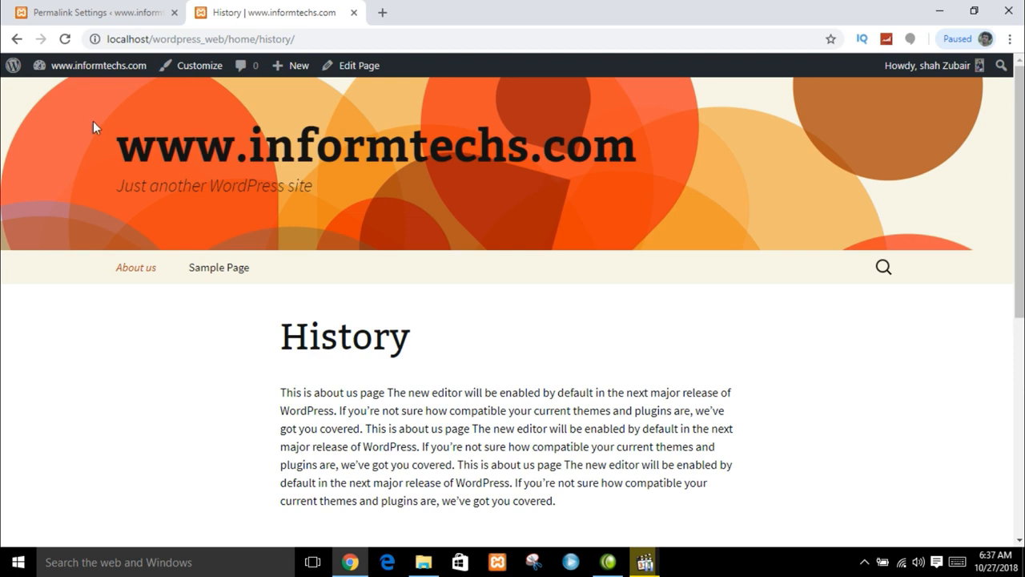
- Return to the site's admin area and open the list of all pages
{"action": "left_click", "coordinate": [84, 12]}
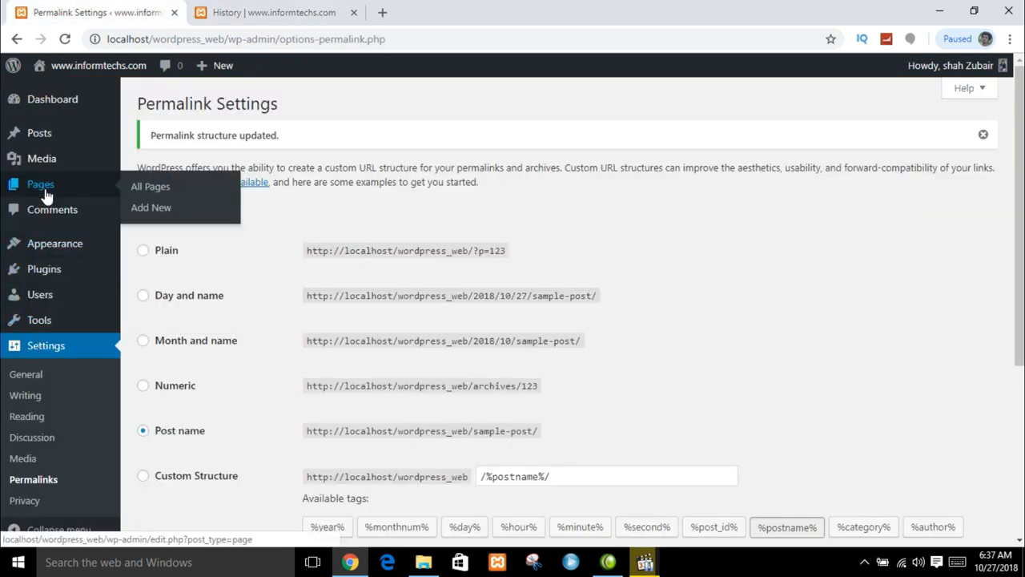
{"action": "left_click", "coordinate": [44, 183]}
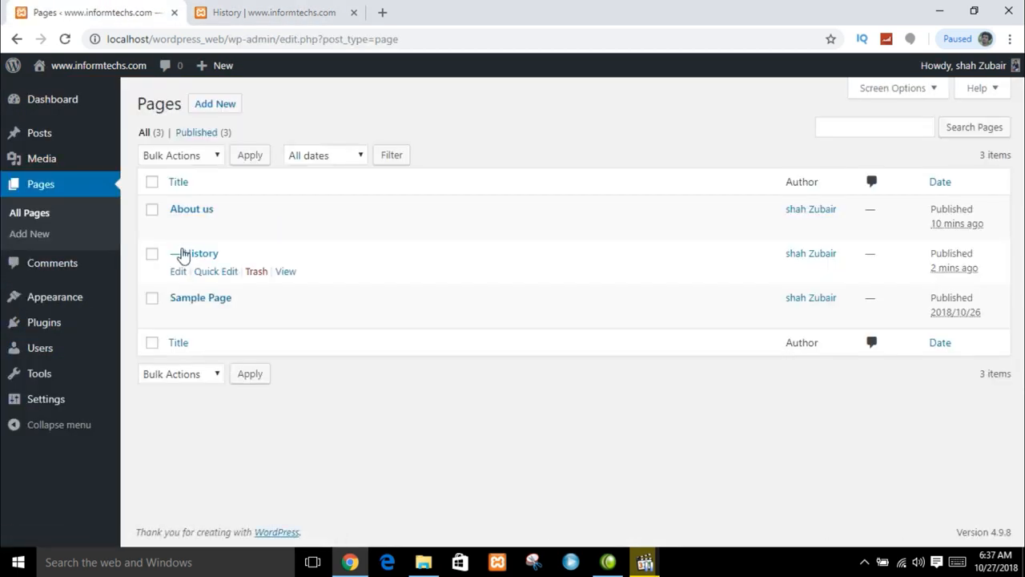